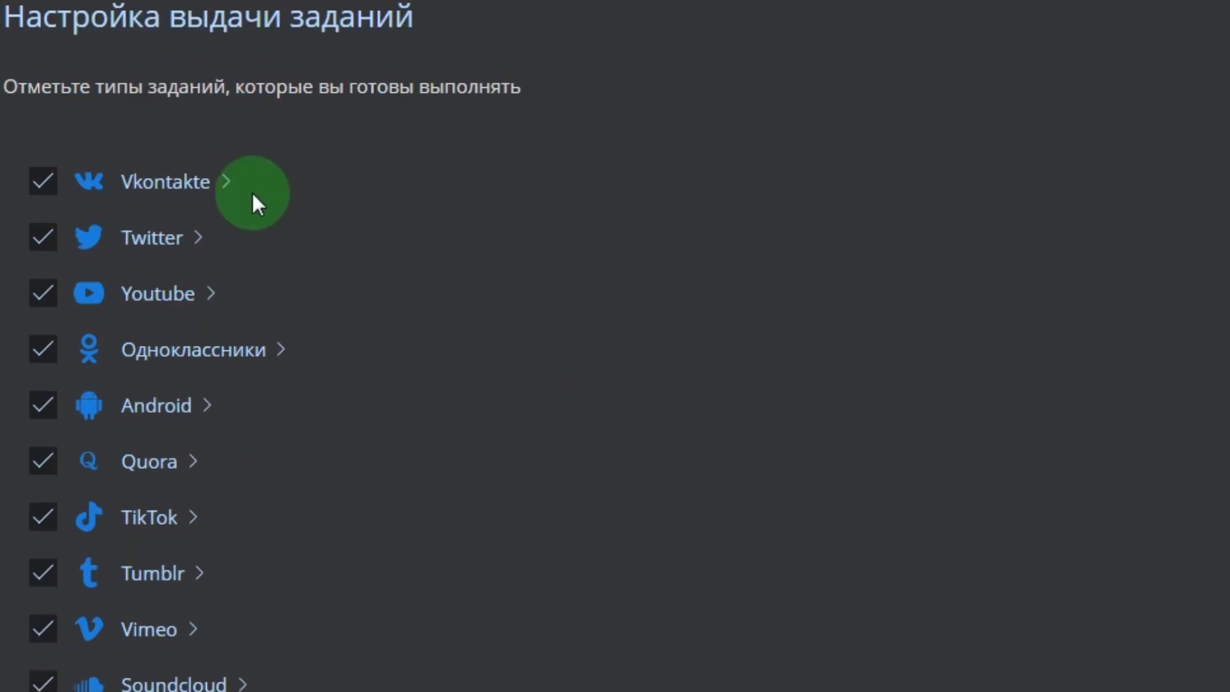
# - Try raising the minimum task price to about 1.37 in the task settings and return it to the lowest value
pyautogui.scroll(-5, 211, 680)
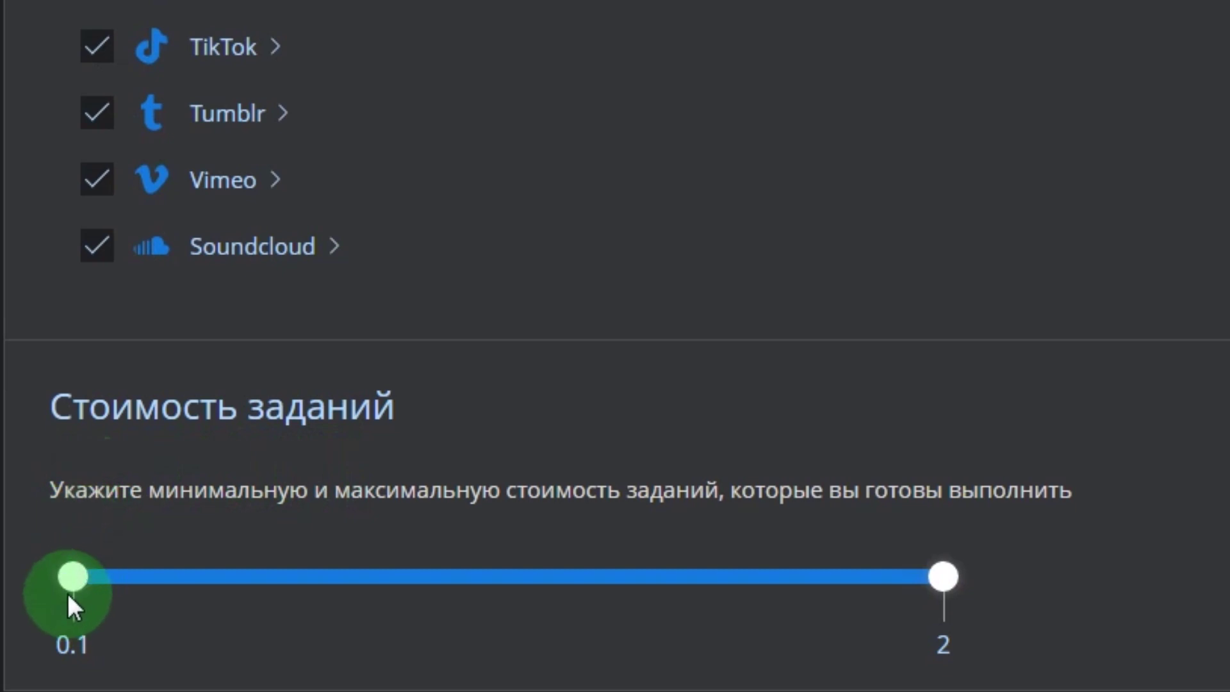
pyautogui.moveTo(75, 602); pyautogui.dragTo(464, 622)
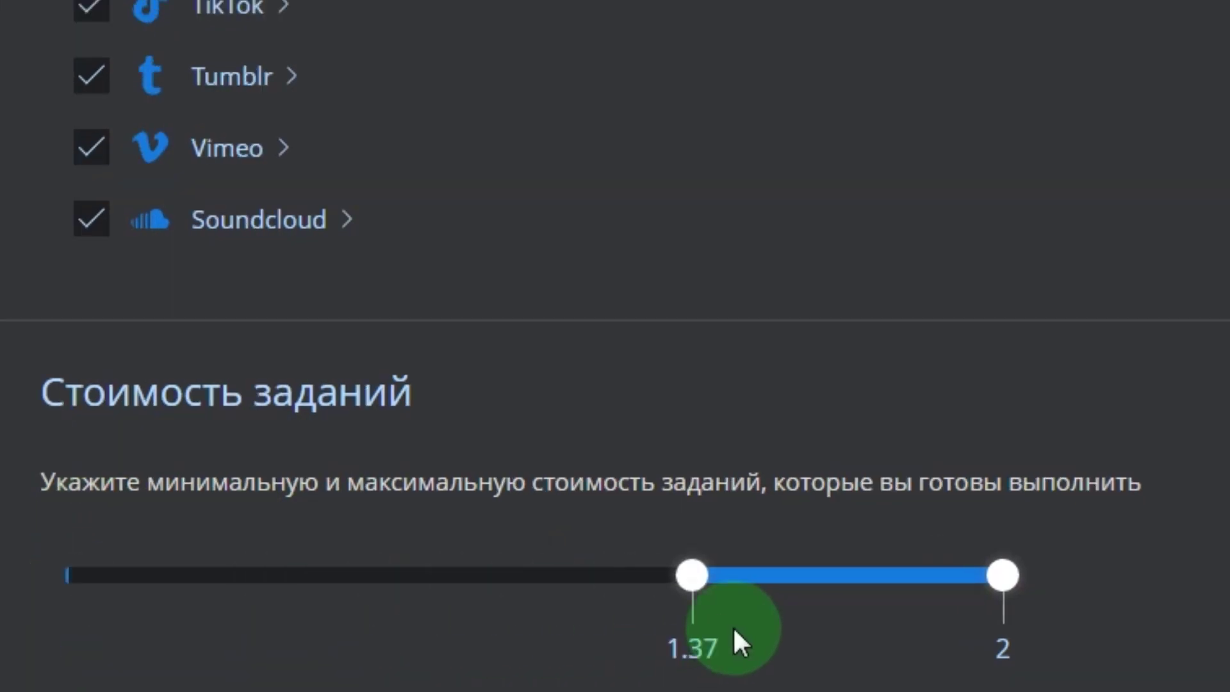
pyautogui.moveTo(99, 593); pyautogui.dragTo(19, 588)
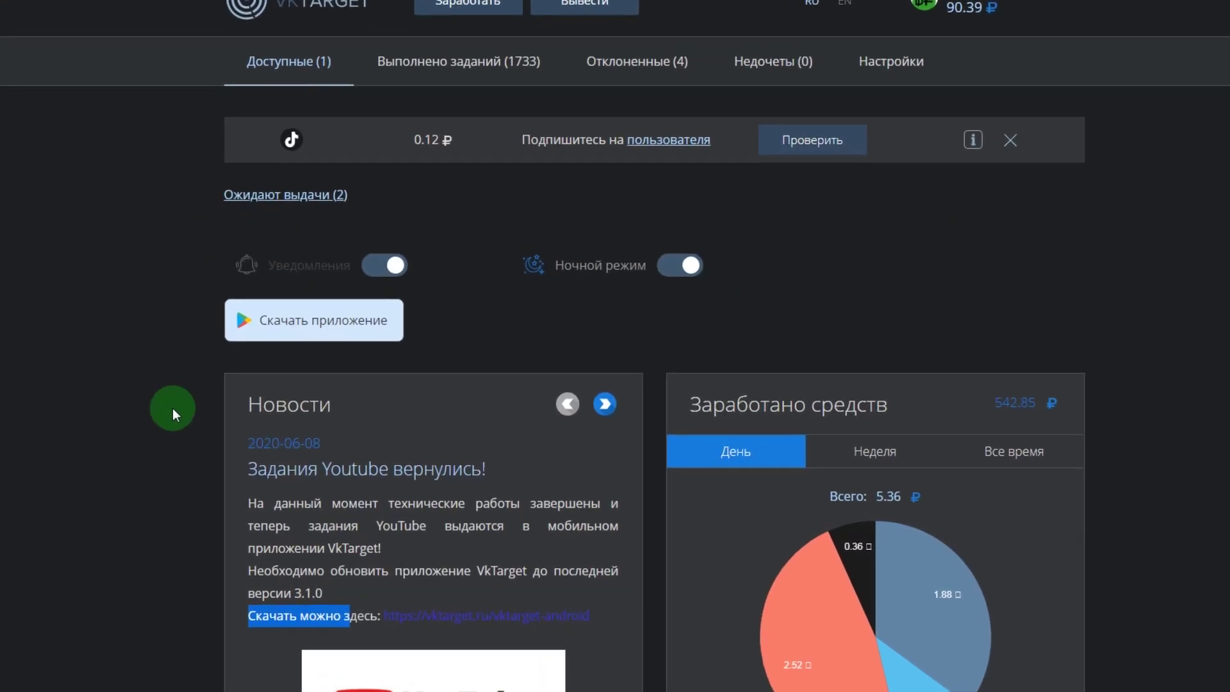
# - Read the news post about the return of YouTube tasks and the required mobile app update
pyautogui.scroll(-1, 174, 409)
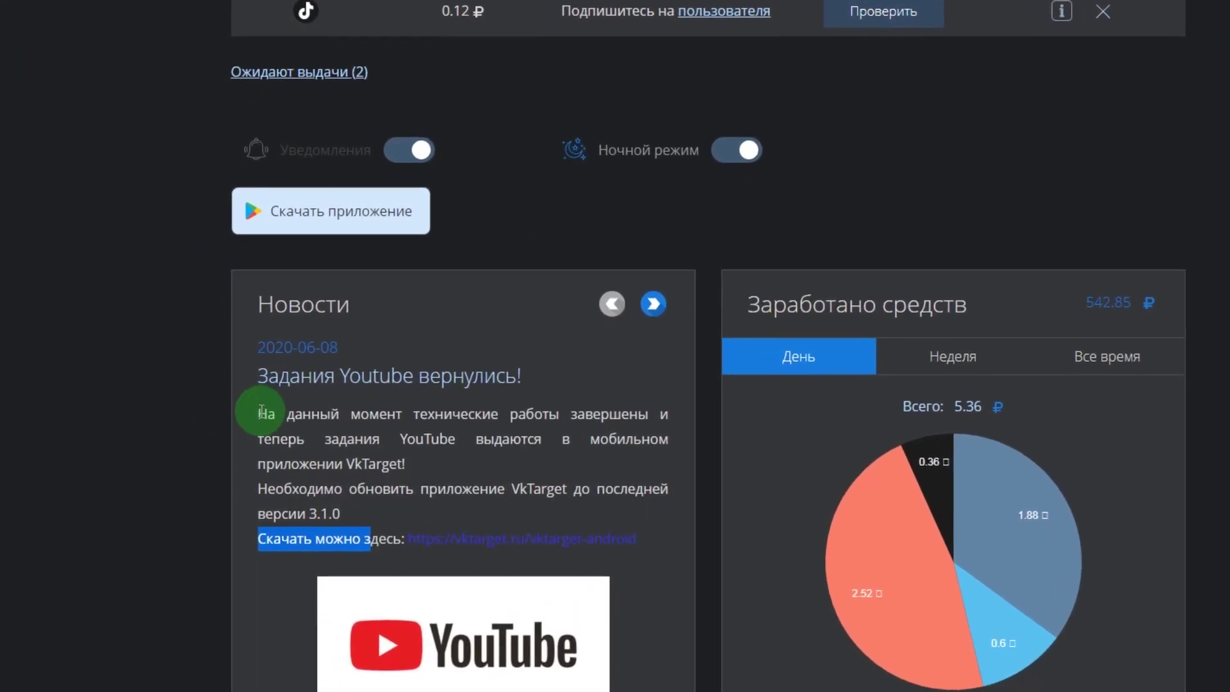
pyautogui.moveTo(262, 411); pyautogui.dragTo(324, 493)
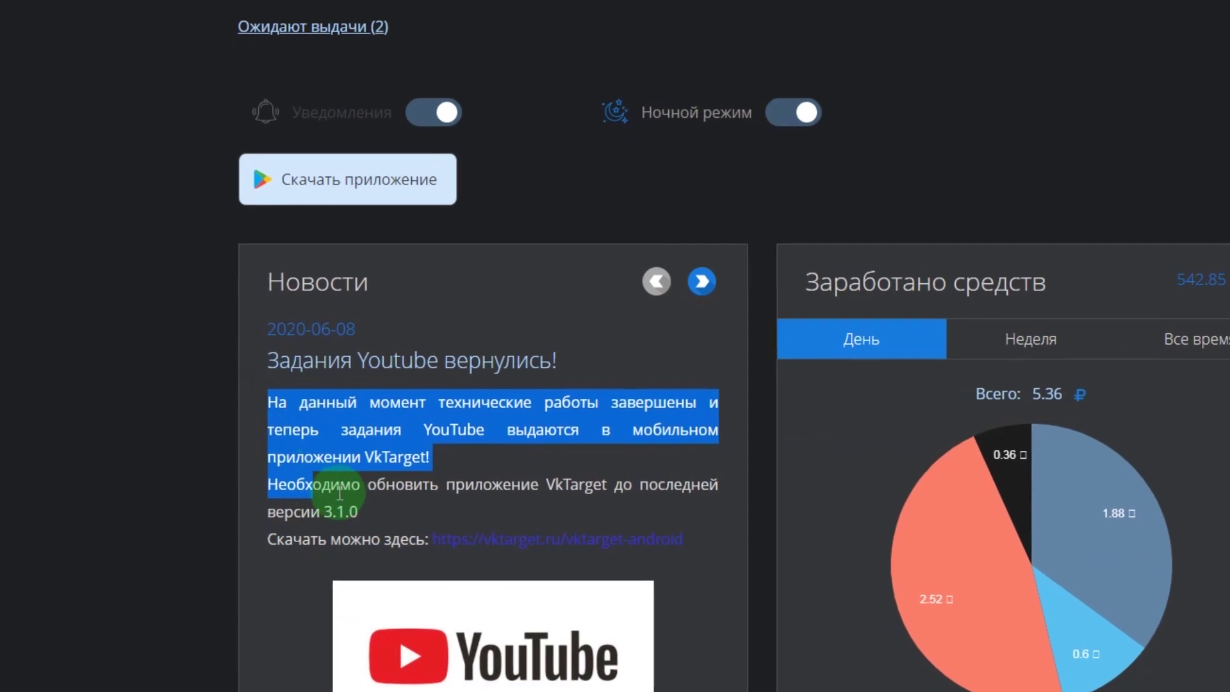
pyautogui.scroll(-1, 340, 493)
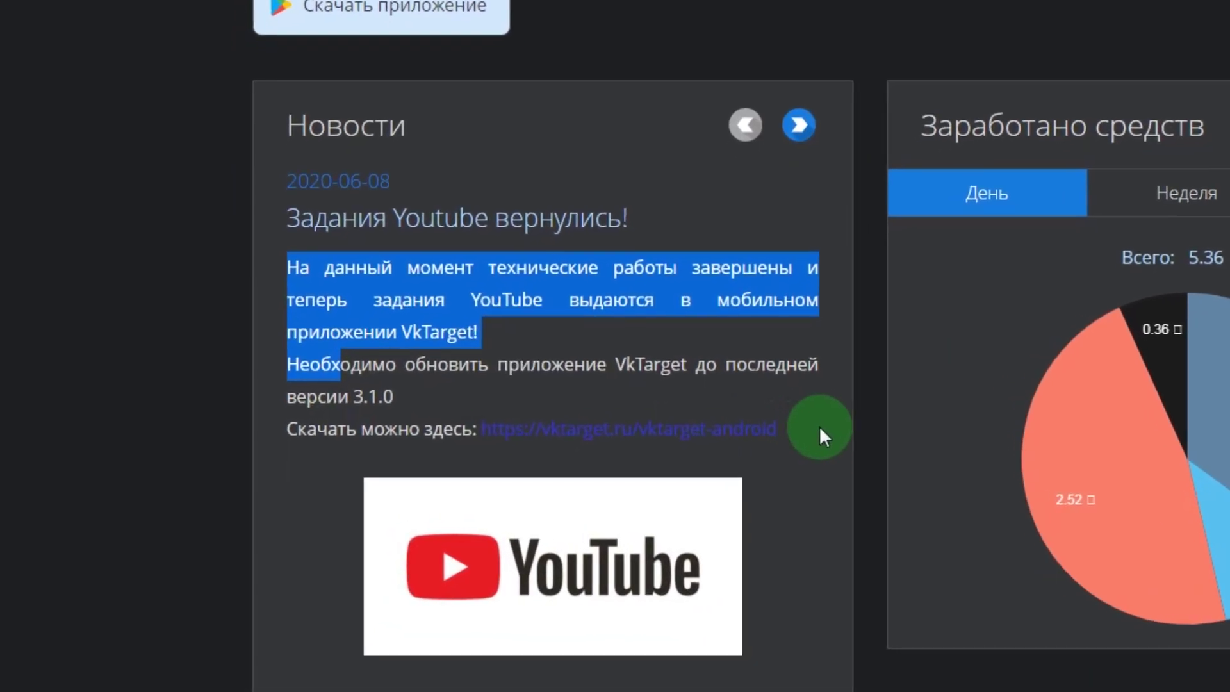
pyautogui.click(408, 422)
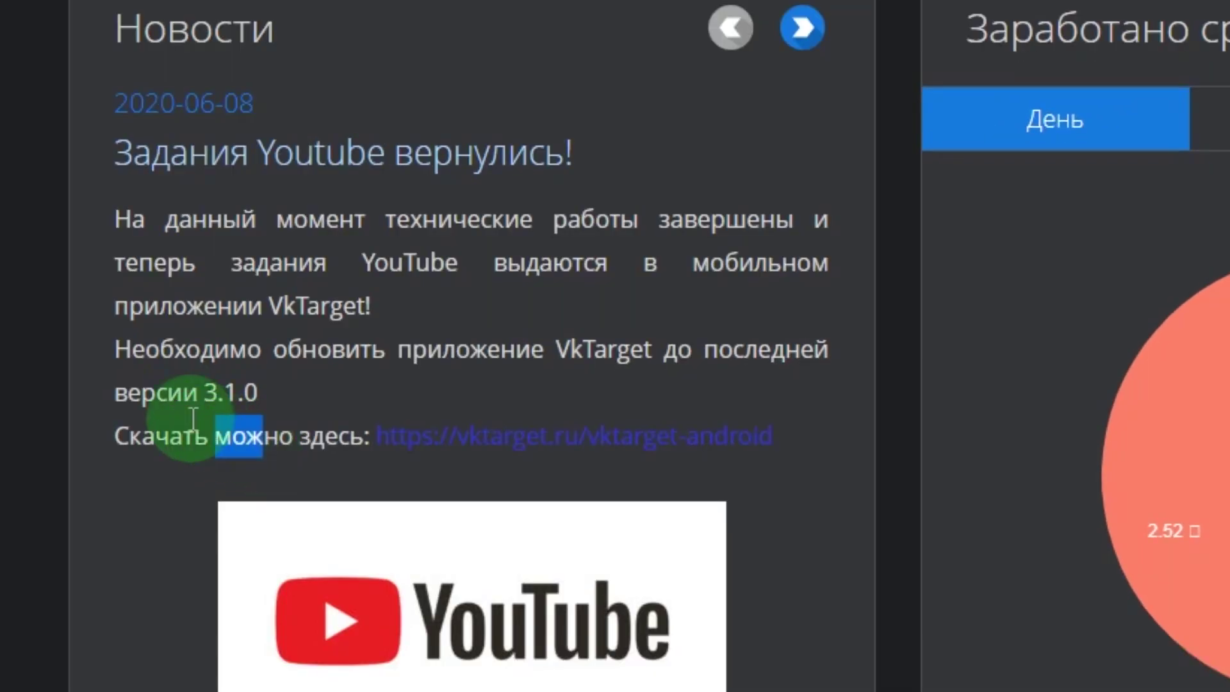
pyautogui.scroll(-2, 497, 326)
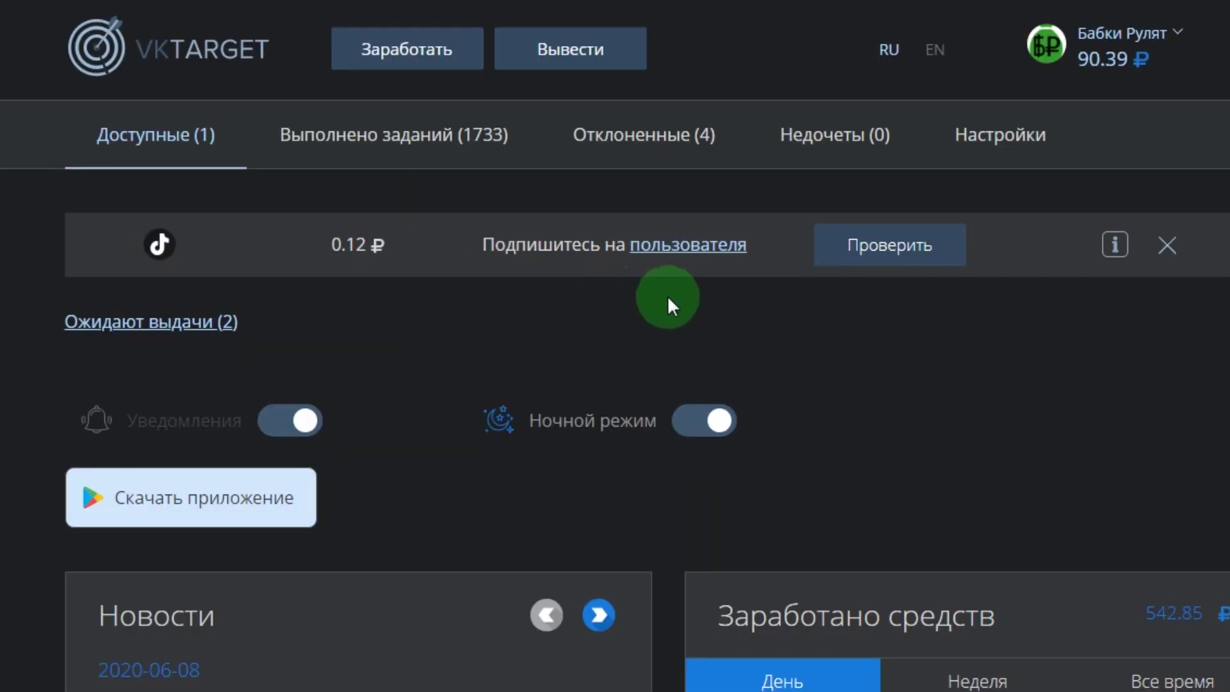
# - Look over the available tasks page with its task list, pending tasks, news and earnings chart
pyautogui.scroll(-2, 786, 310)
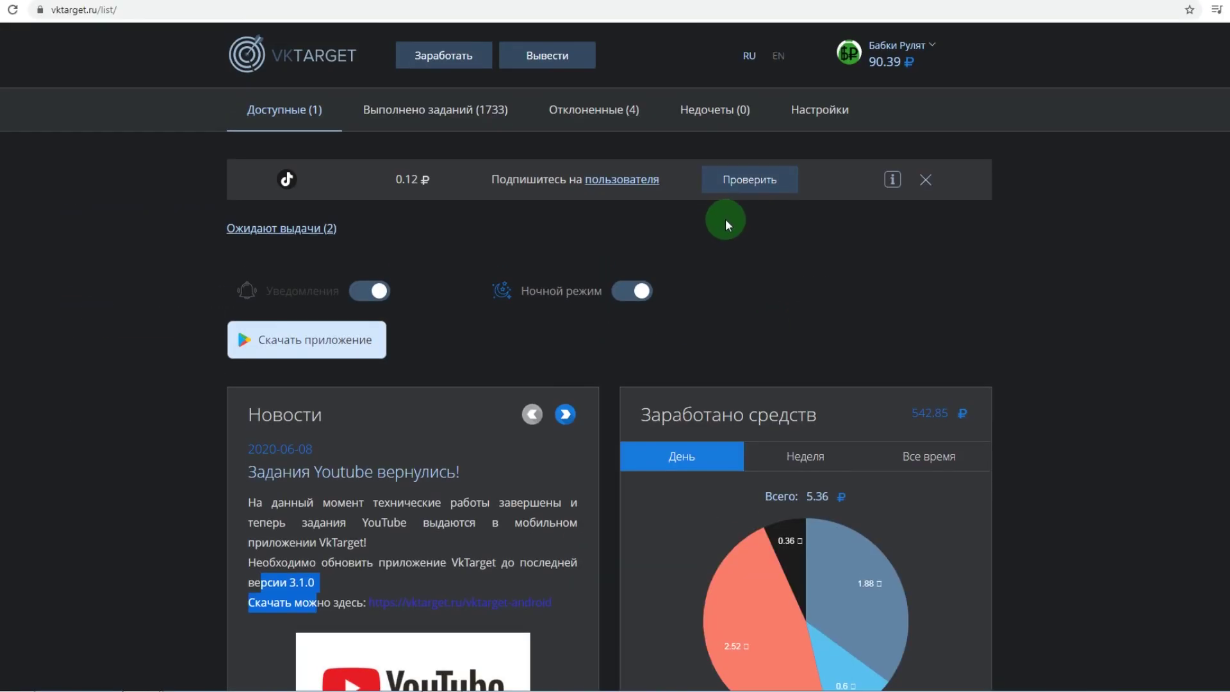
pyautogui.scroll(-6, 727, 222)
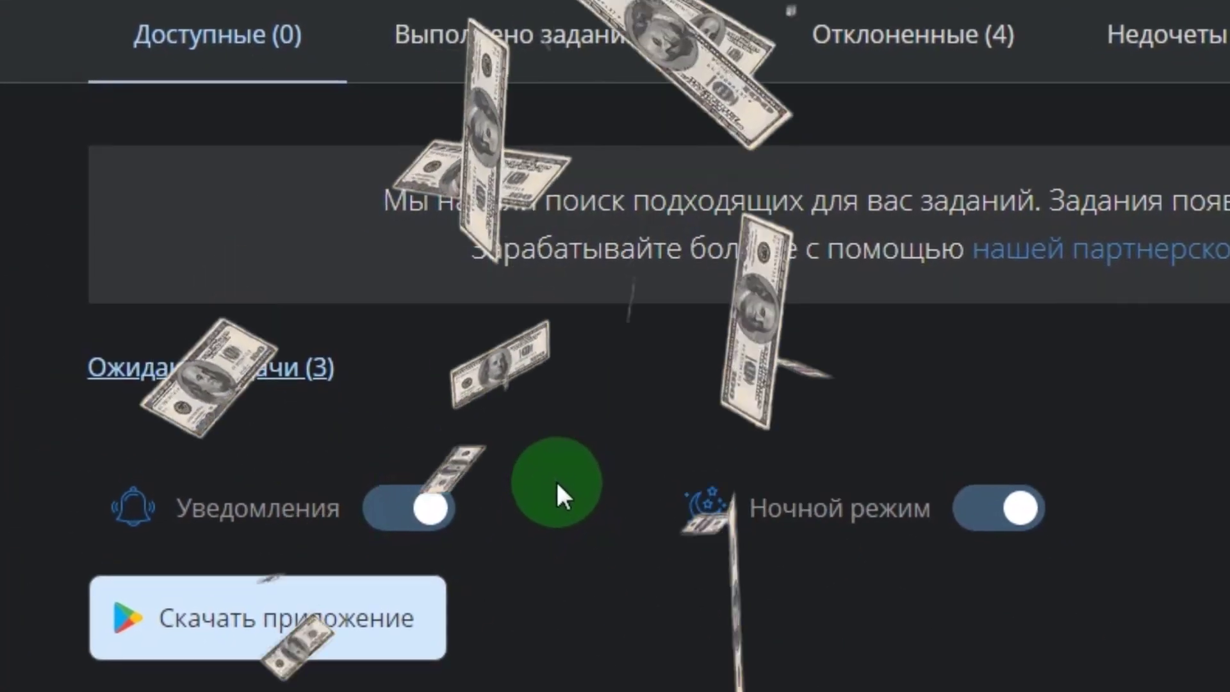
pyautogui.scroll(-3, 416, 278)
pyautogui.scroll(3, 416, 277)
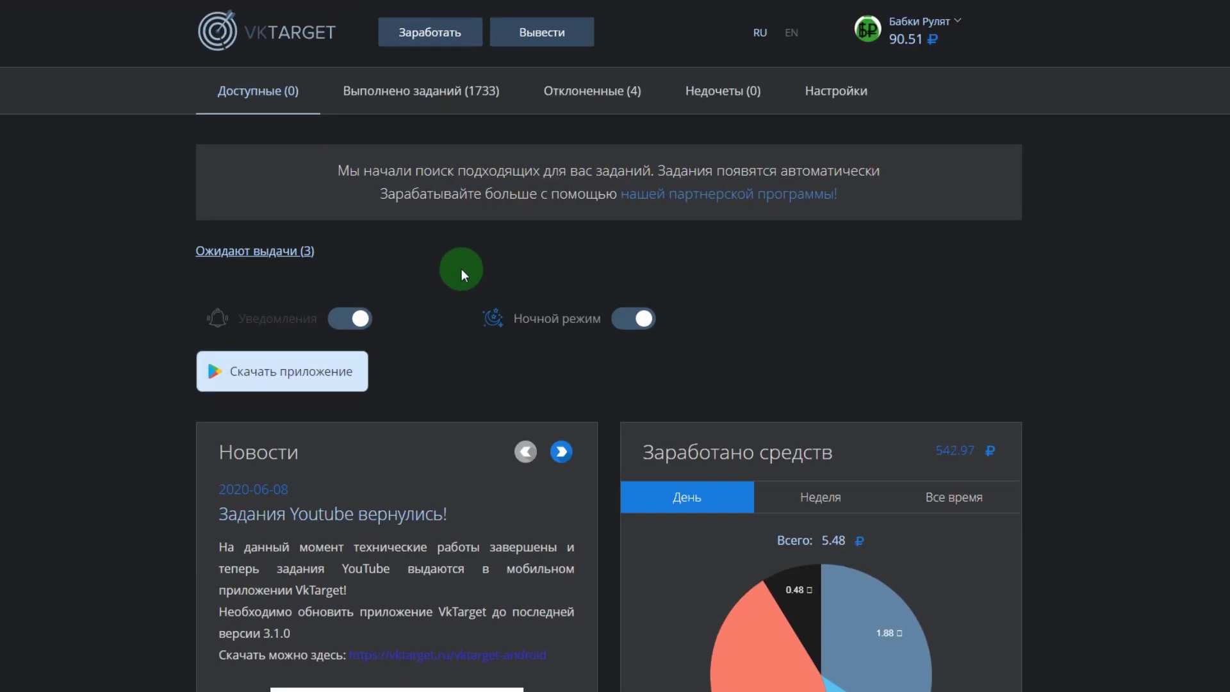
pyautogui.scroll(-1, 438, 257)
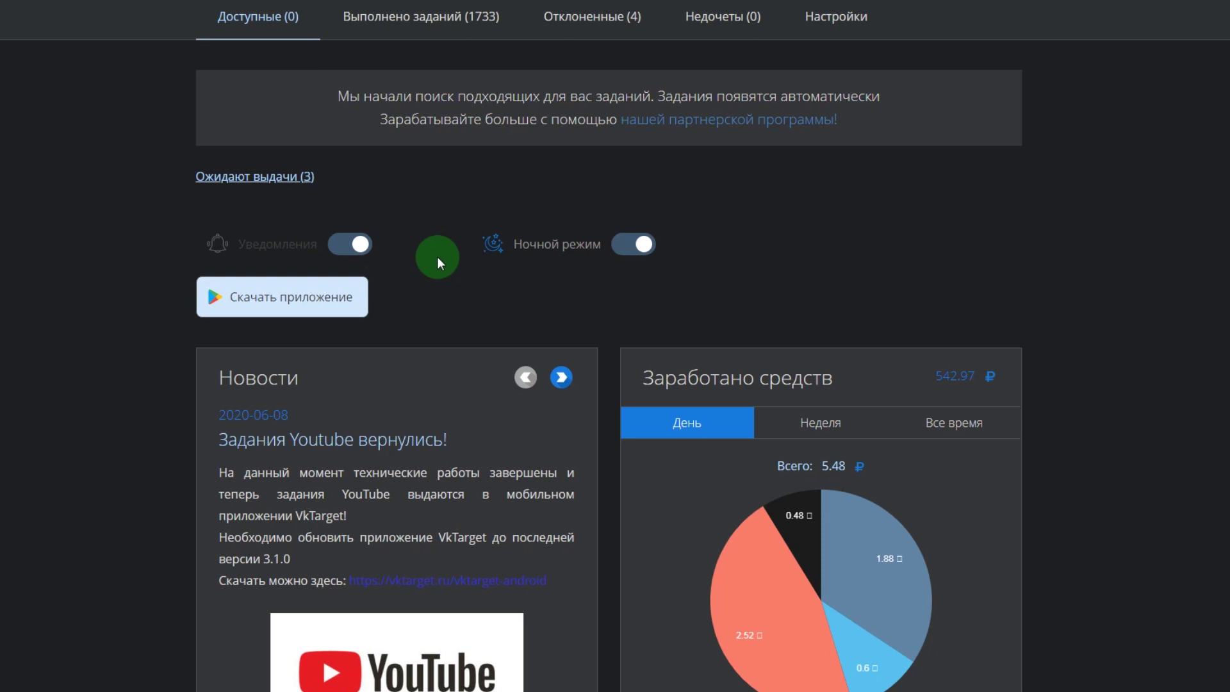
pyautogui.scroll(1, 437, 256)
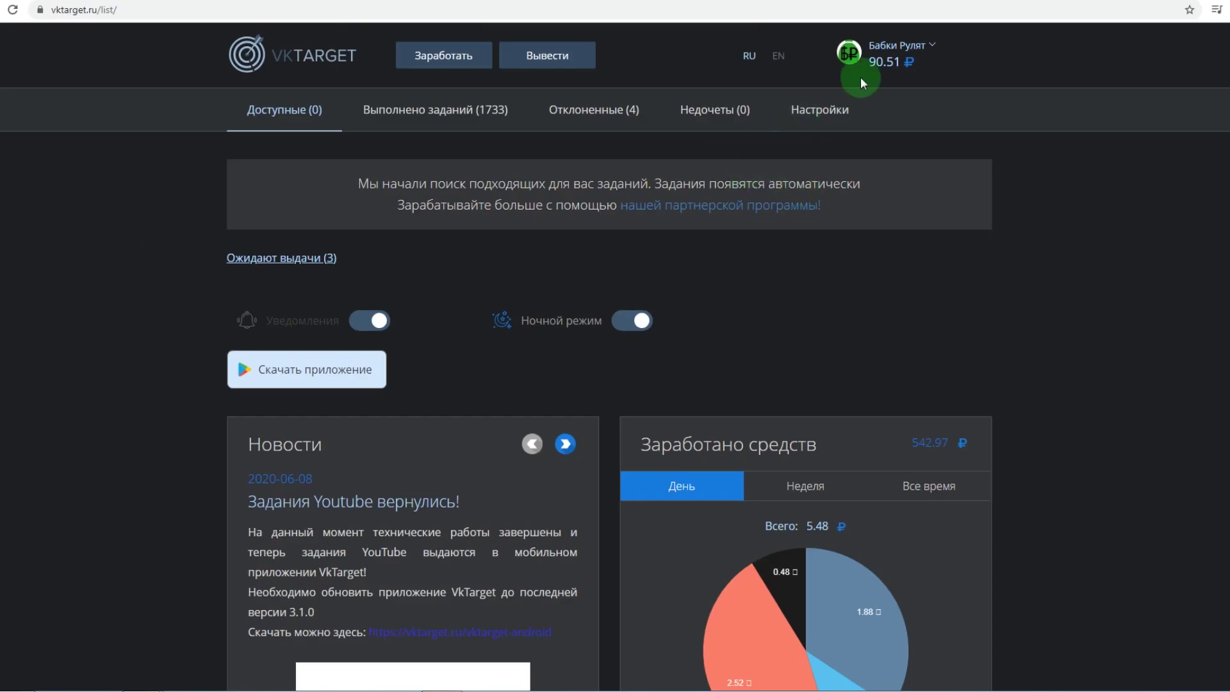
# - Open the order creation page and examine the VKontakte "Вступить в сообщество" order form and its targeting fields
pyautogui.click(887, 60)
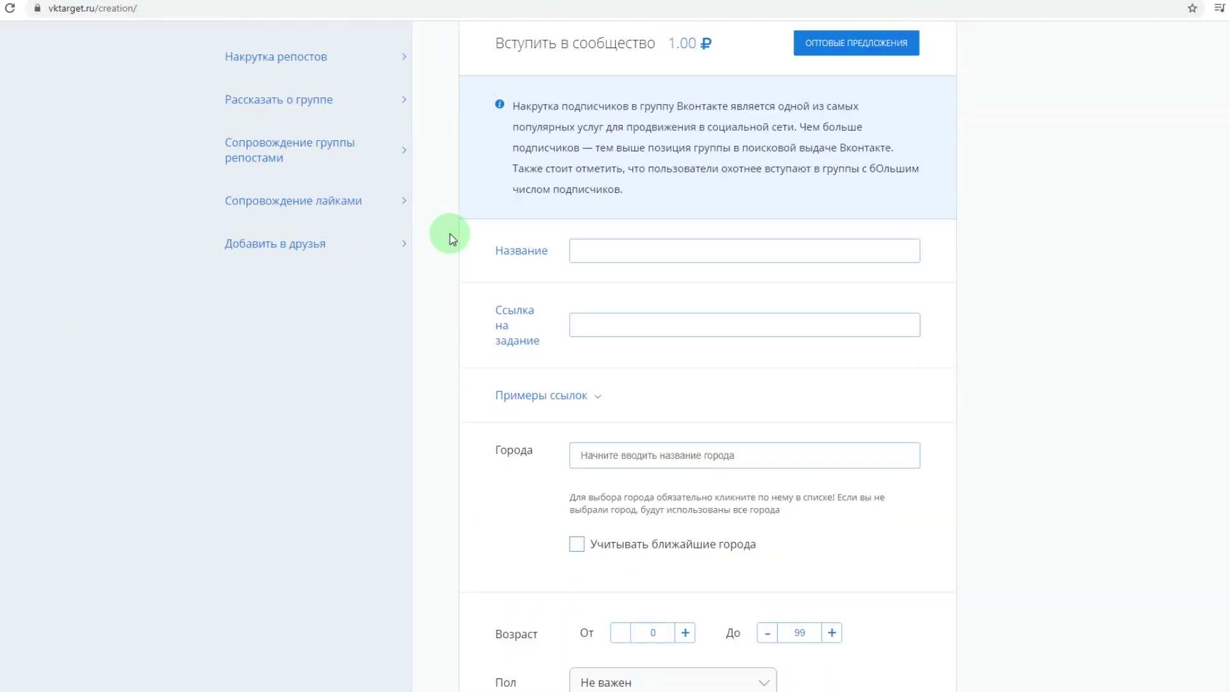
pyautogui.scroll(-5, 450, 233)
pyautogui.scroll(7, 450, 233)
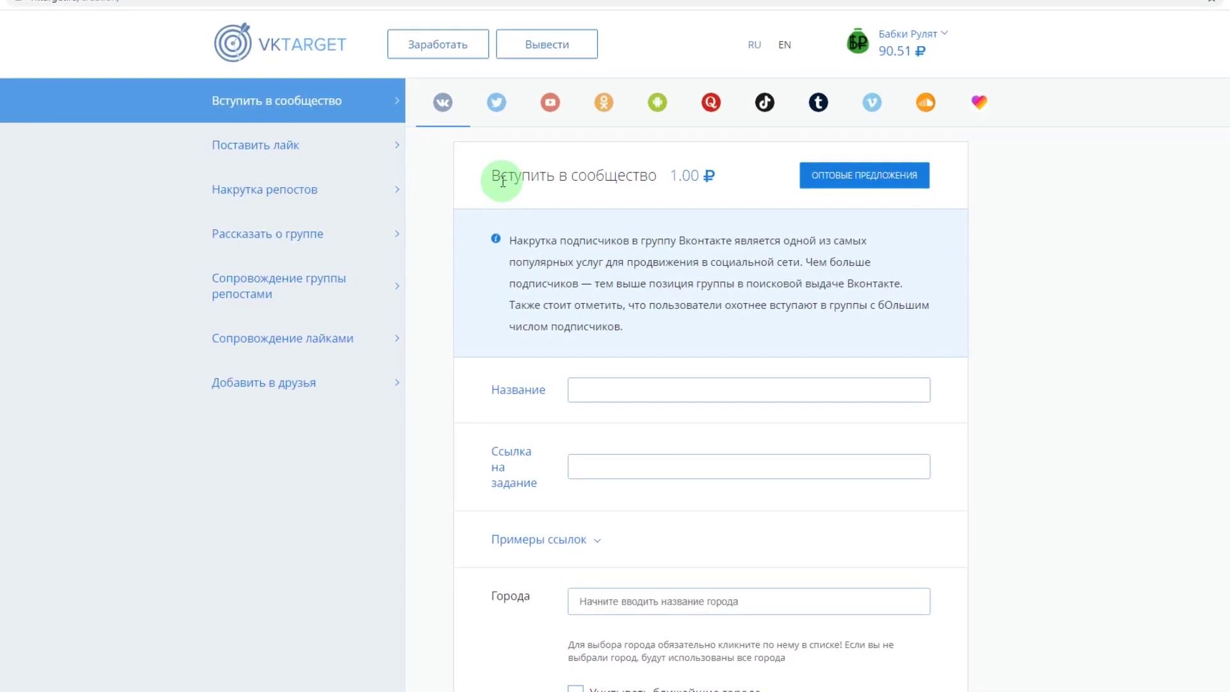
pyautogui.moveTo(608, 180); pyautogui.dragTo(648, 178)
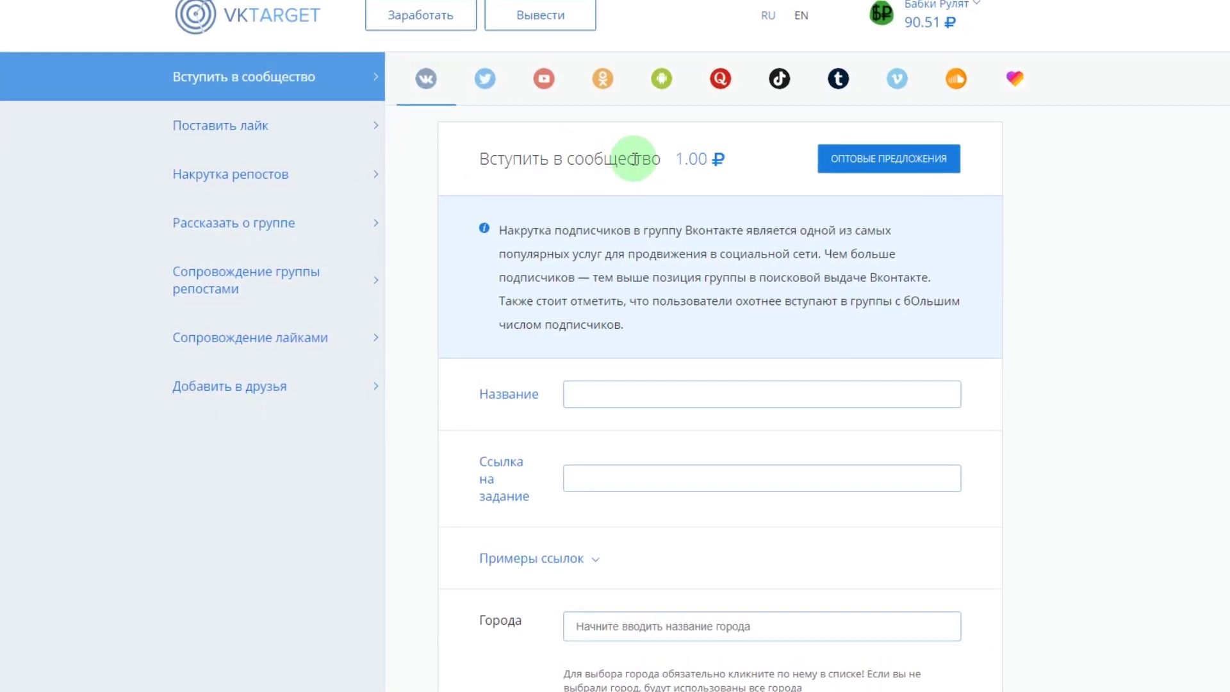
pyautogui.scroll(-5, 528, 240)
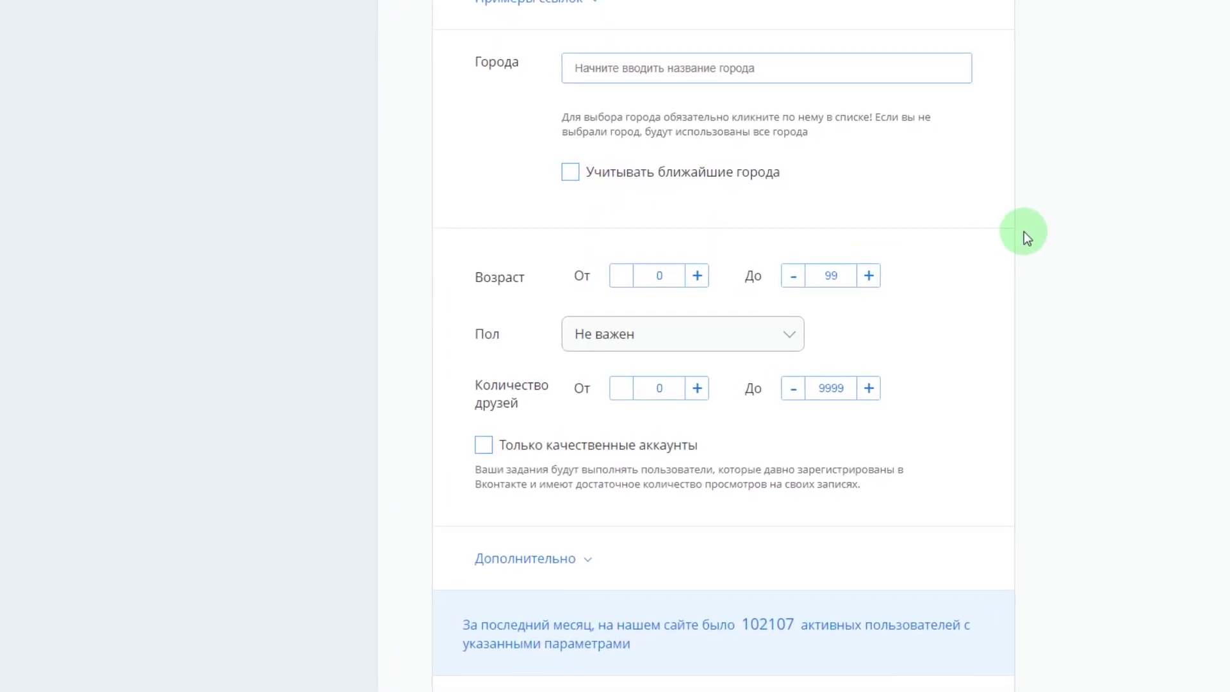
# - Set the order's minimum age to 18 and the minimum number of friends to 8
pyautogui.doubleClick(650, 275)
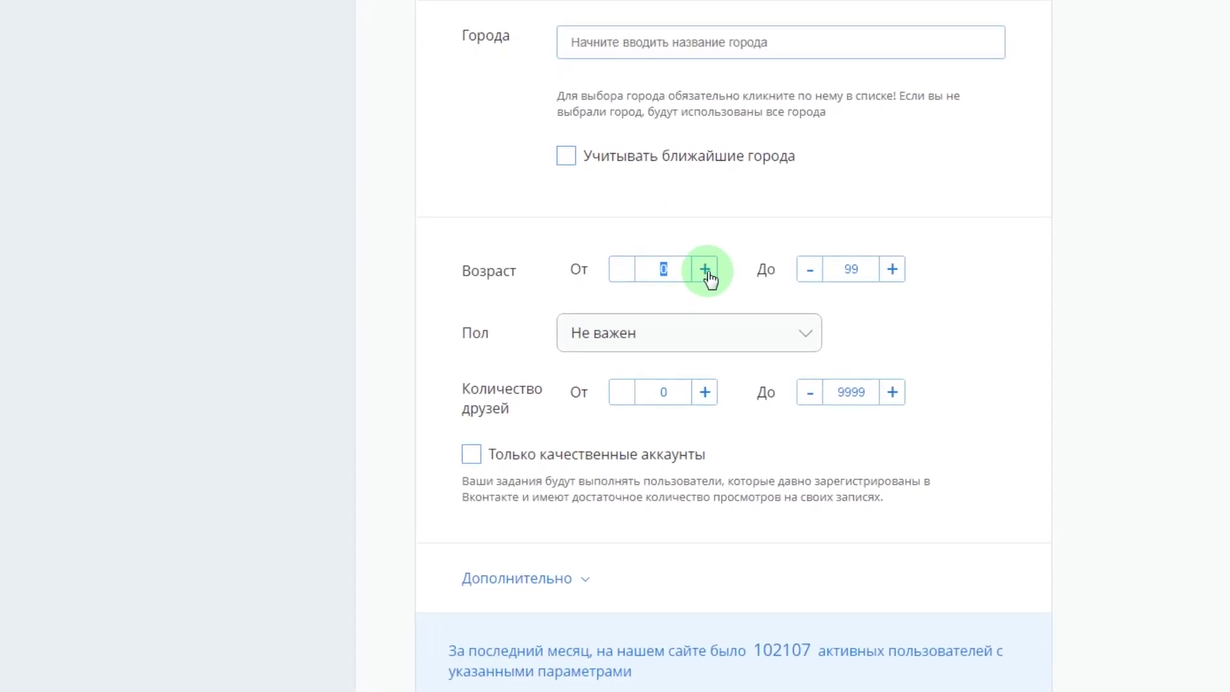
pyautogui.write('18')
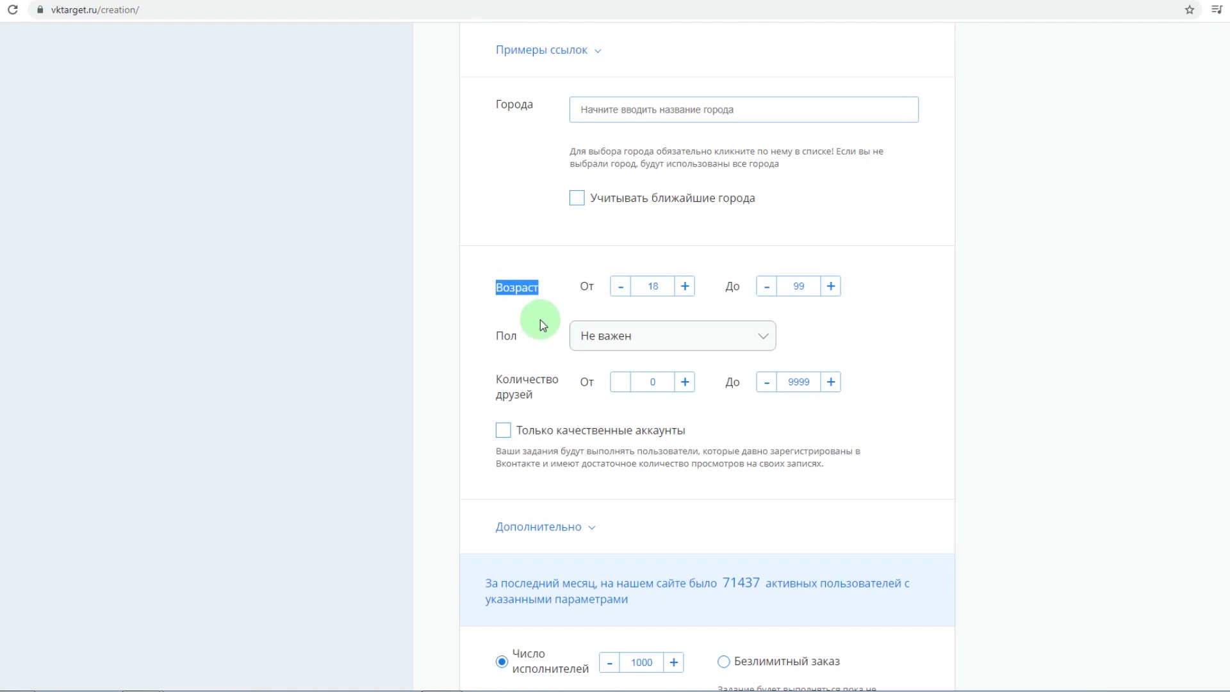
pyautogui.click(541, 319)
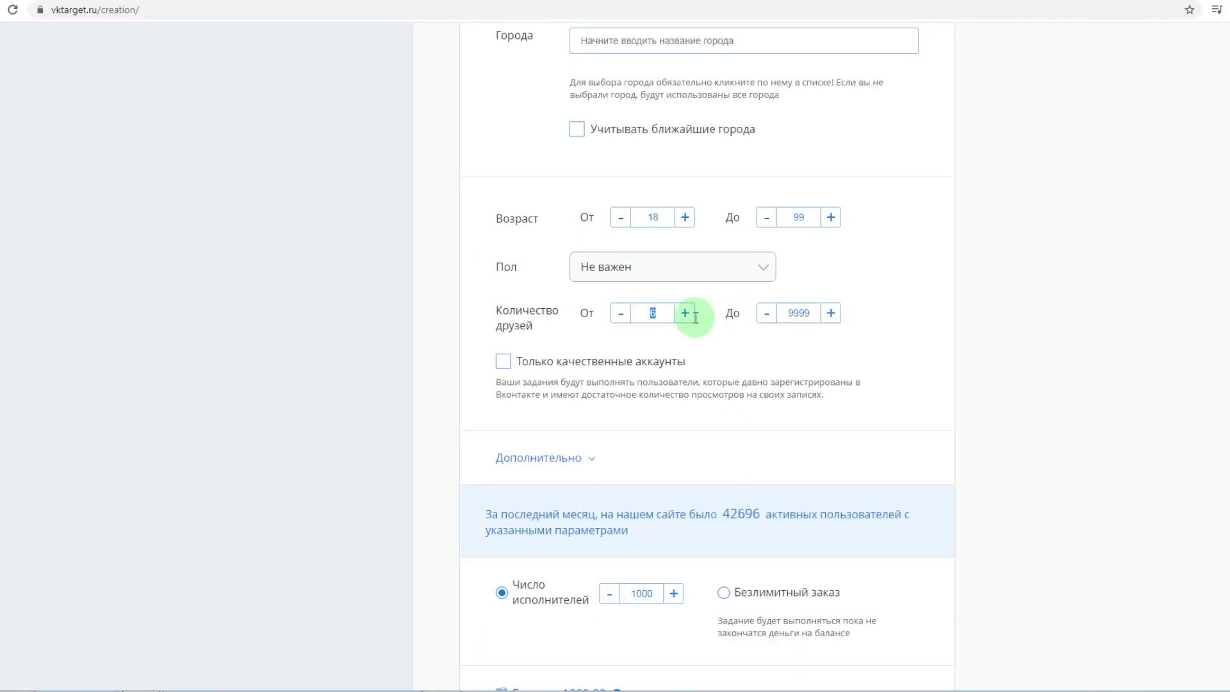
pyautogui.write('10')
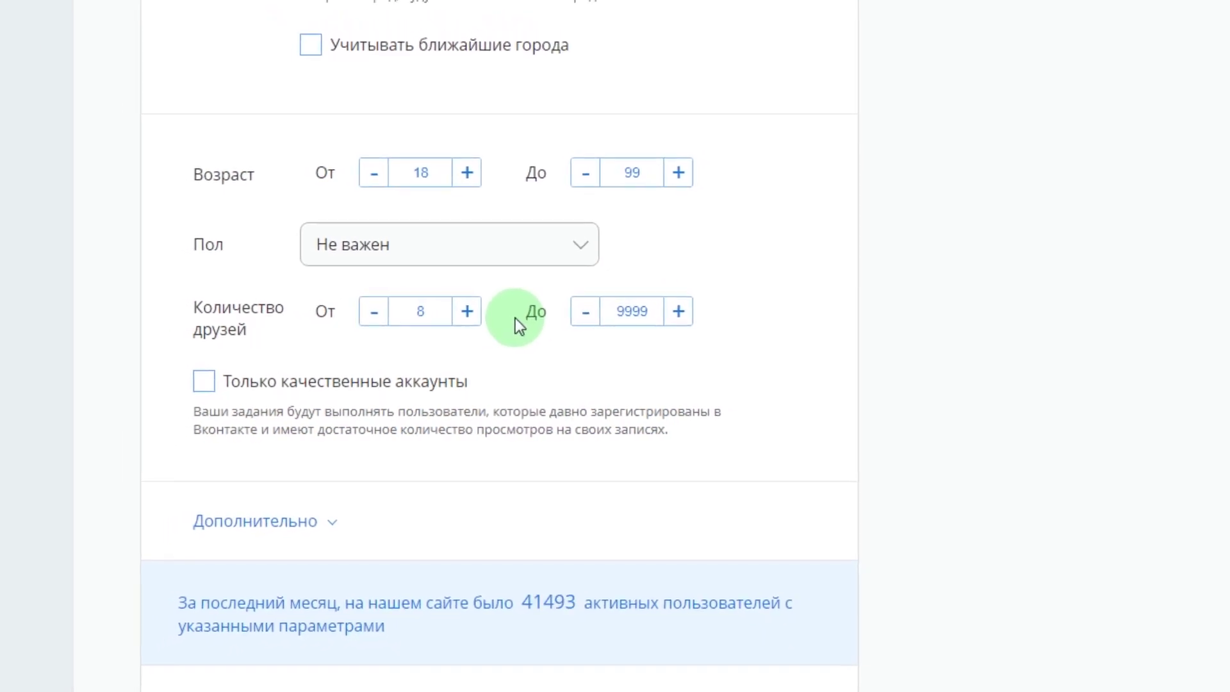
# - Read the description under the "Только качественные аккаунты" option
pyautogui.scroll(-1, 506, 317)
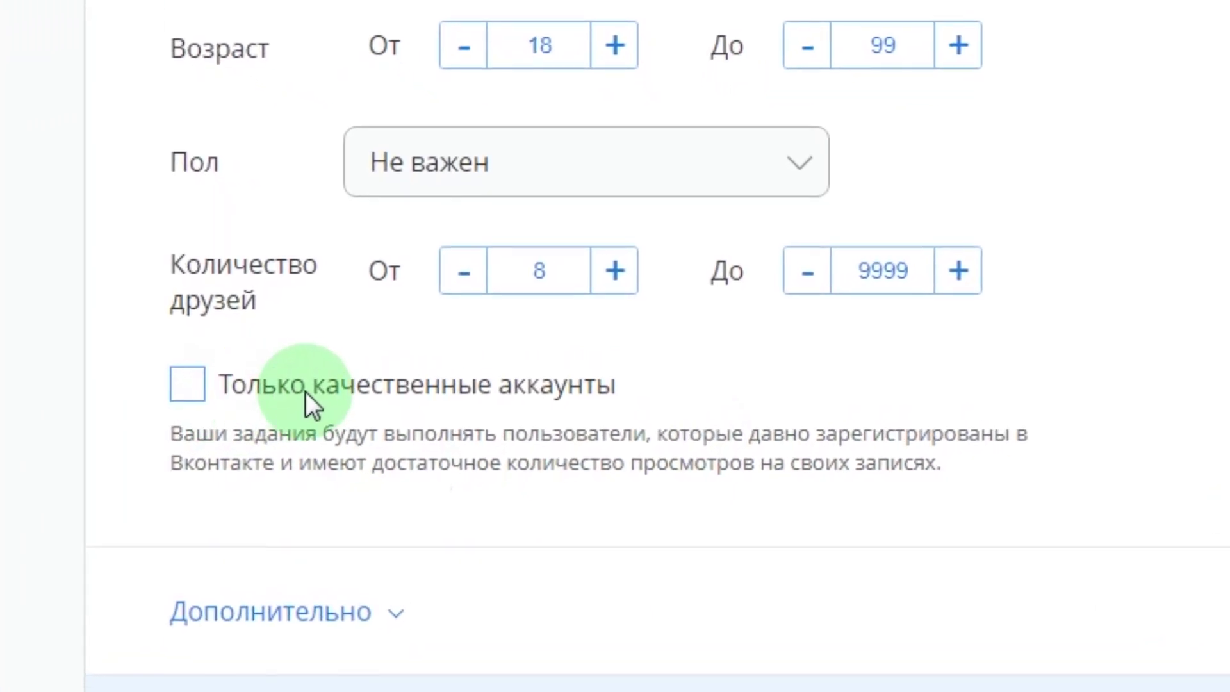
pyautogui.moveTo(164, 433); pyautogui.dragTo(992, 468)
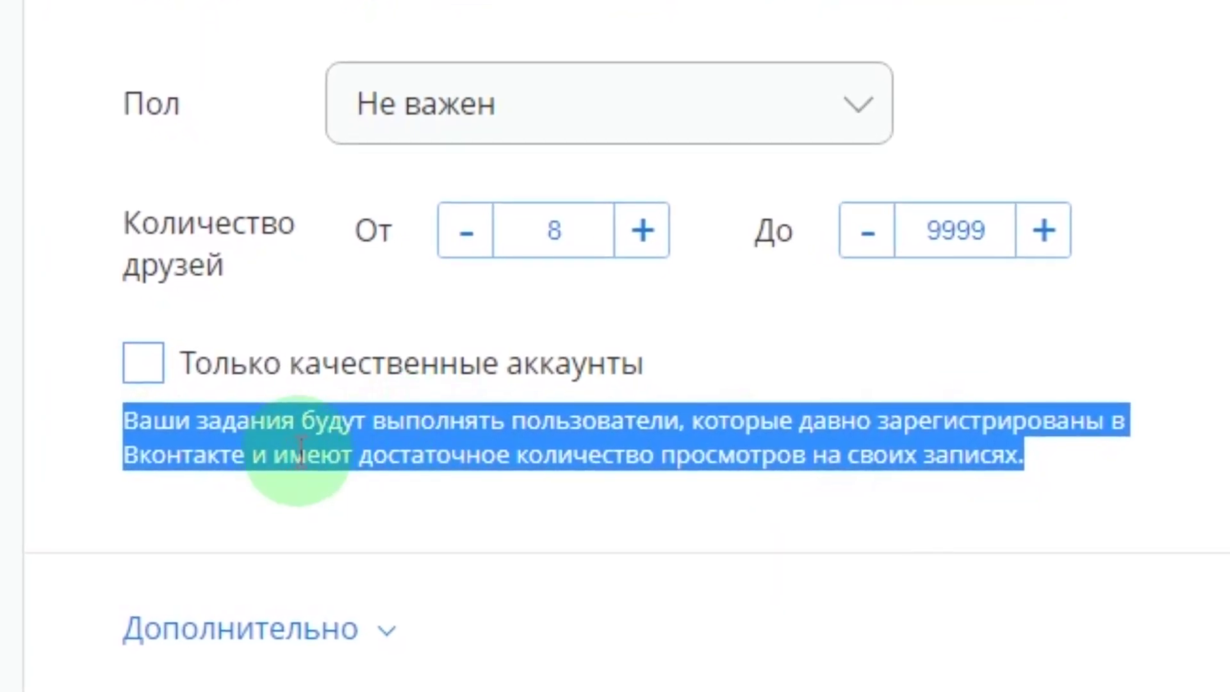
pyautogui.click(229, 506)
pyautogui.moveTo(48, 397); pyautogui.dragTo(541, 430)
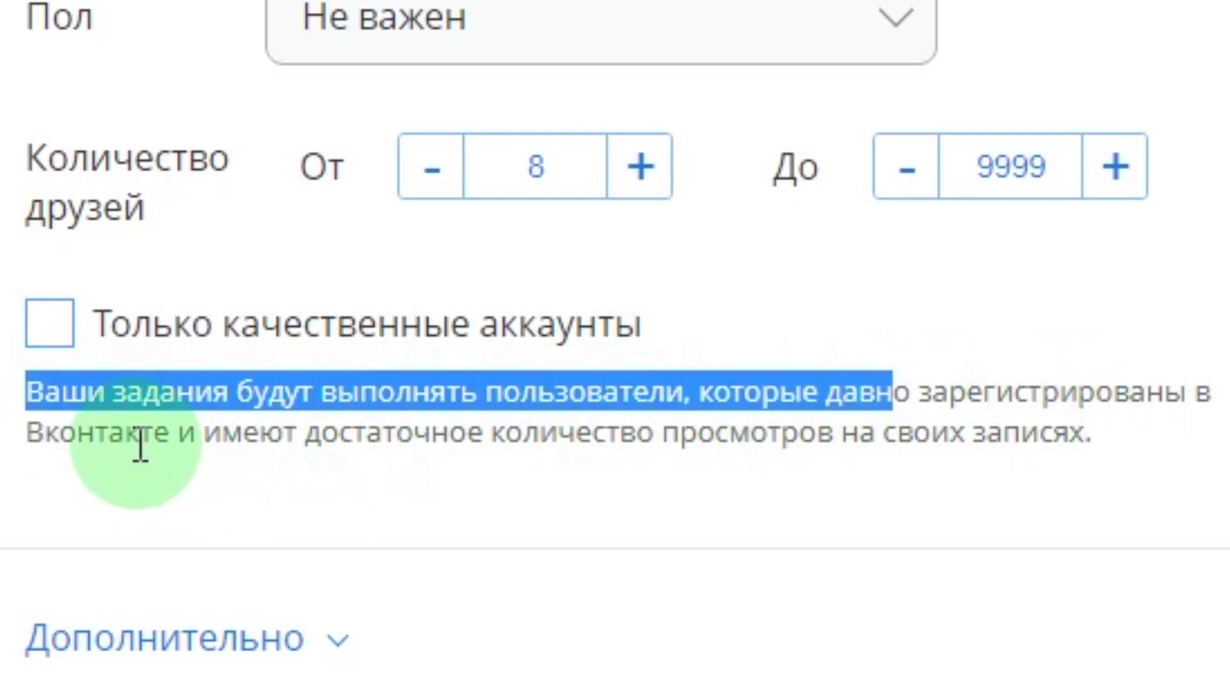
pyautogui.click(317, 442)
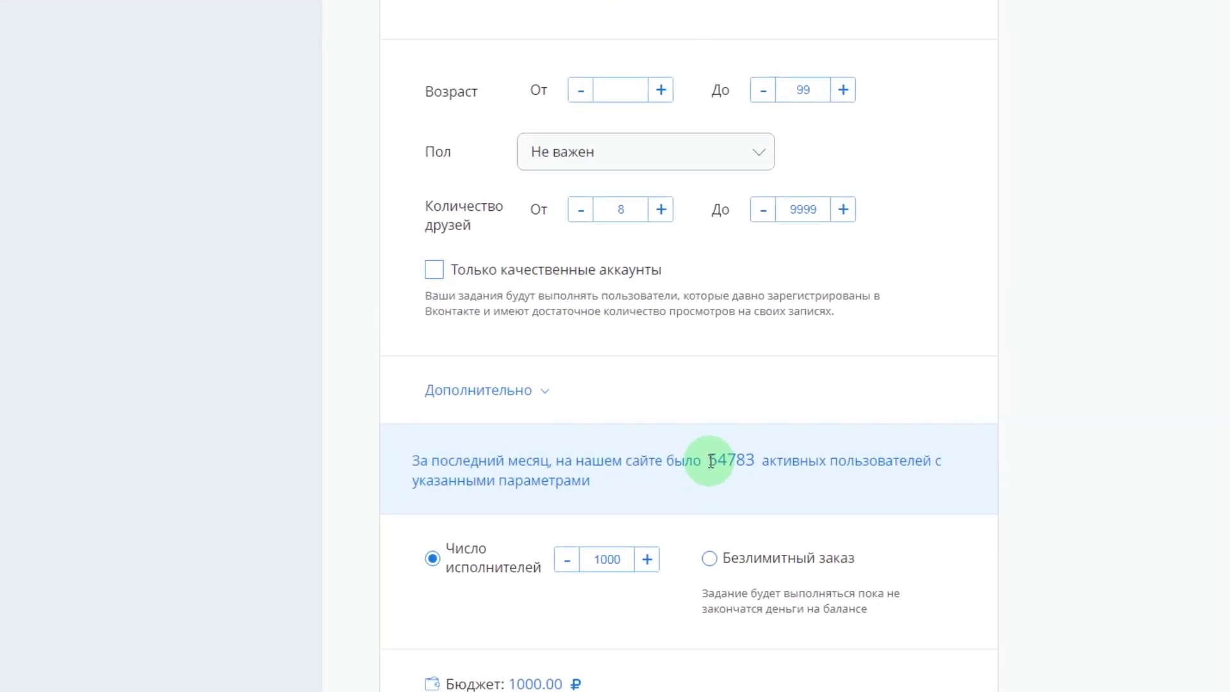
# - Try the "Только качественные аккаунты" filter to compare the active user counts, and switch it off again
pyautogui.moveTo(709, 459); pyautogui.dragTo(761, 461)
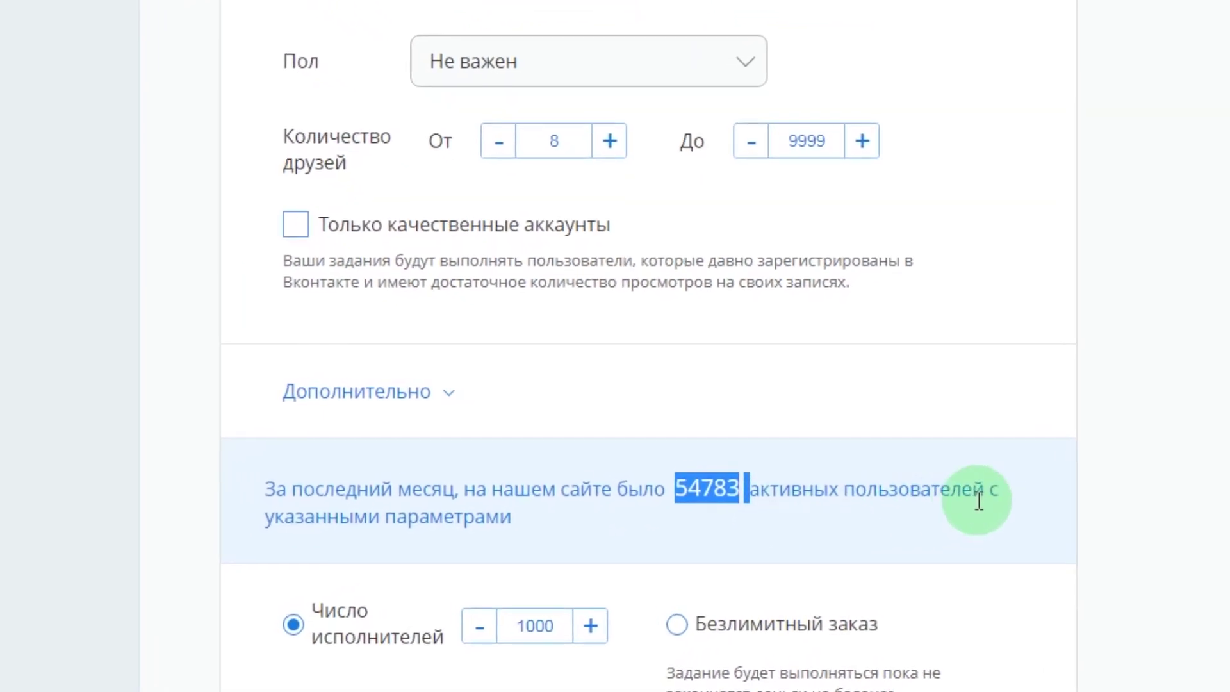
pyautogui.click(295, 224)
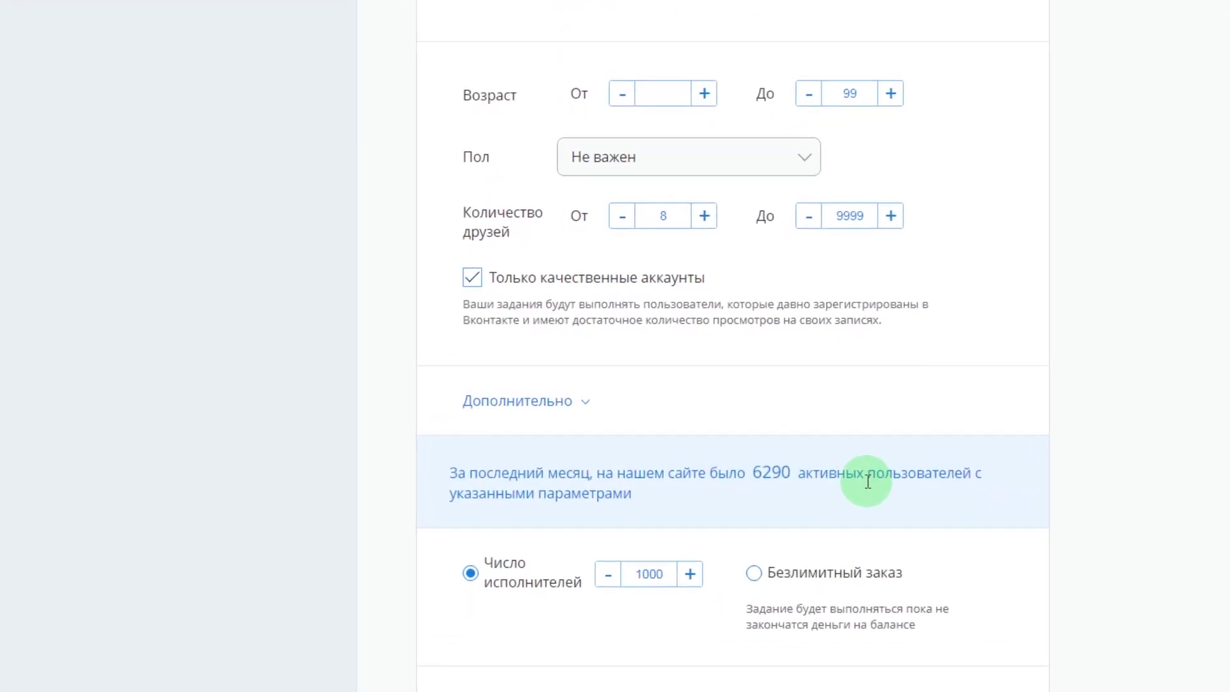
pyautogui.doubleClick(776, 492)
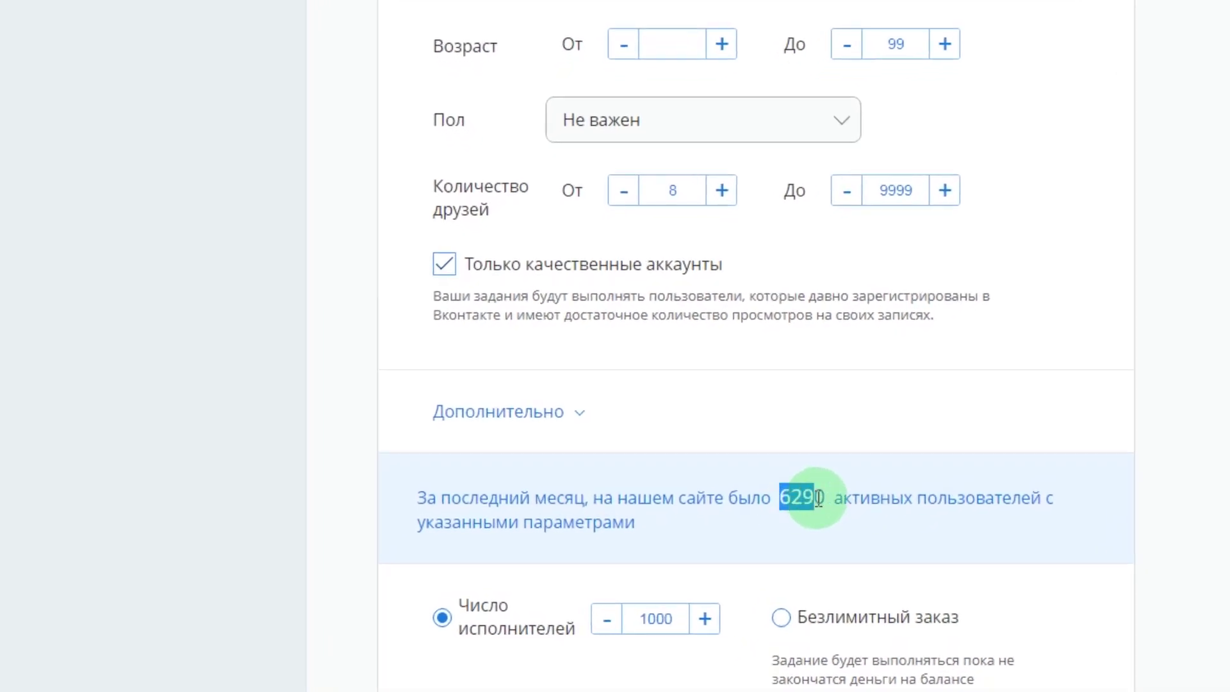
pyautogui.hotkey('shift', 'Home')
pyautogui.click(819, 520)
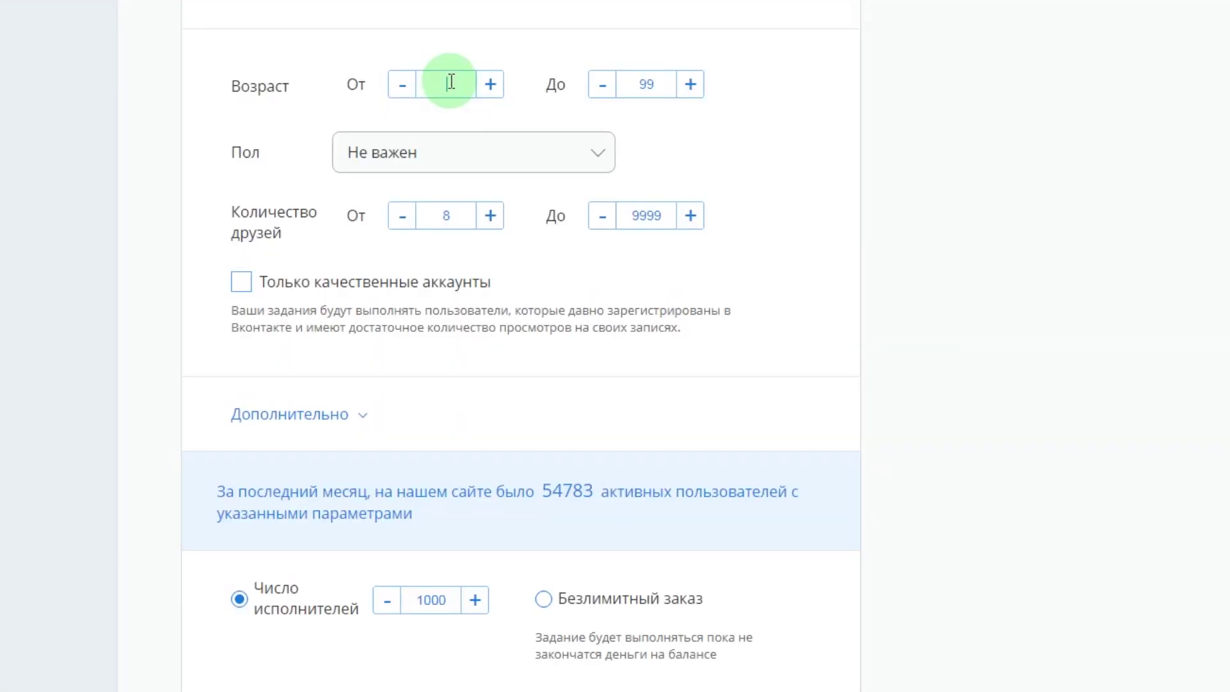
# - Try another minimum age and check the number of active users matching the order's parameters
pyautogui.write('8')
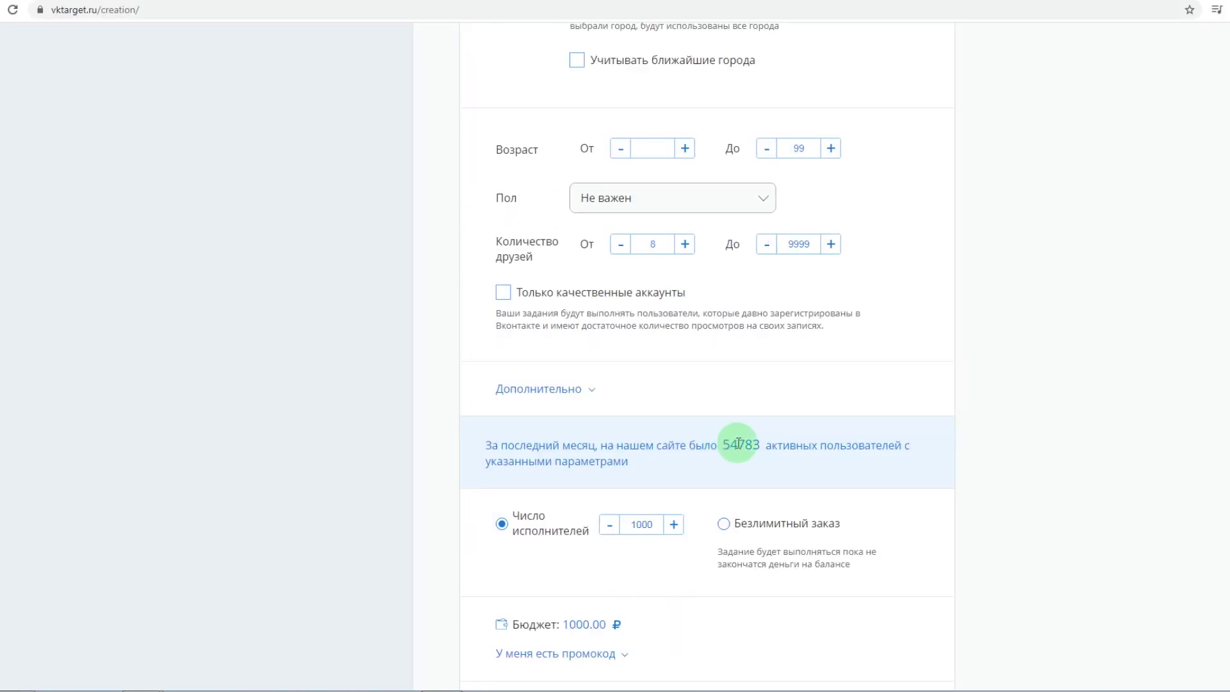
pyautogui.moveTo(542, 491); pyautogui.dragTo(566, 491)
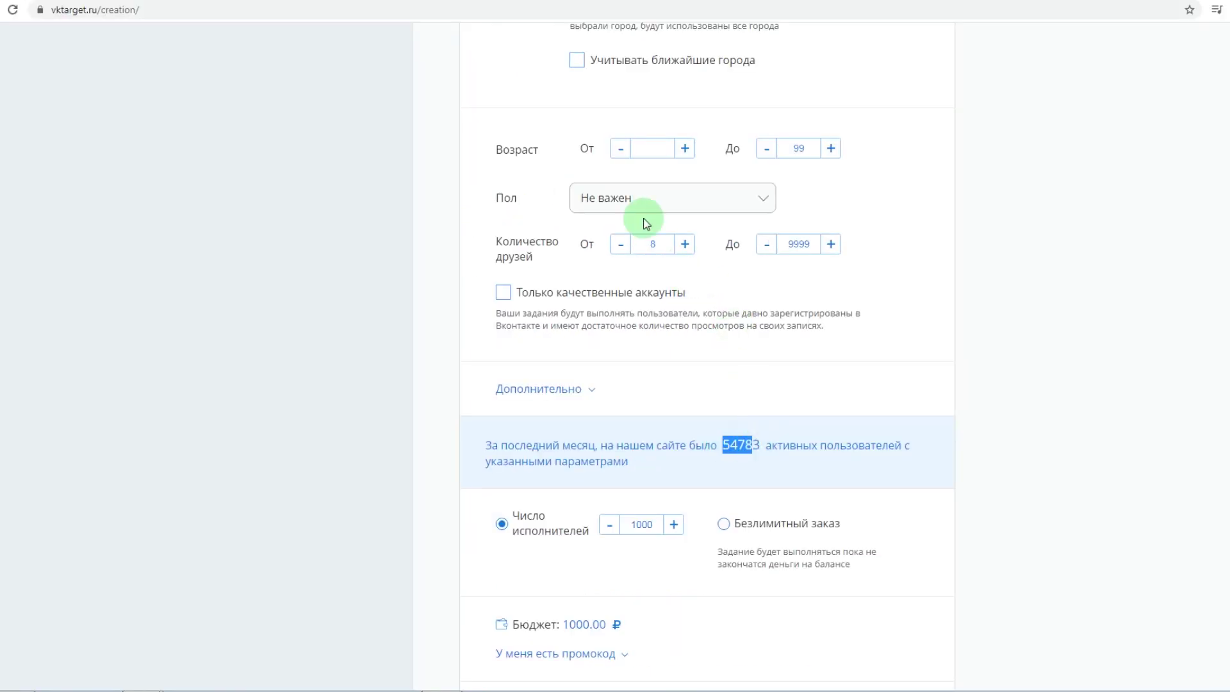
pyautogui.click(653, 145)
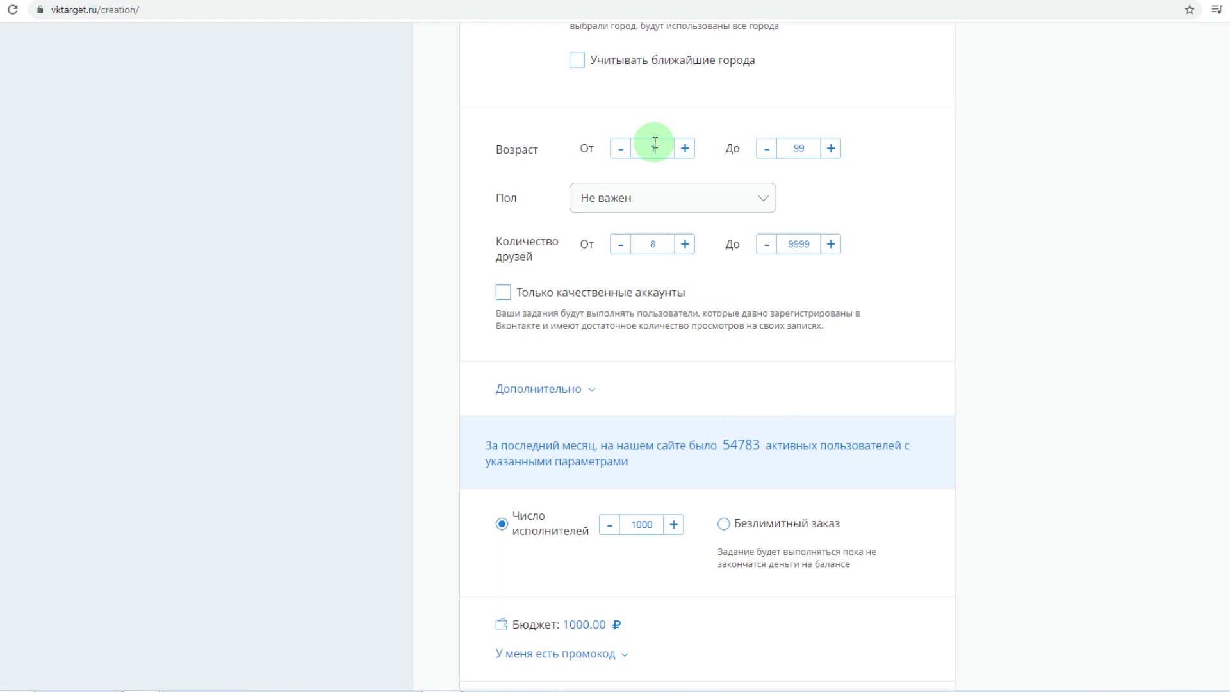
# - Try Москва as the target city to compare the active user counts, and remove it from the order
pyautogui.doubleClick(751, 447)
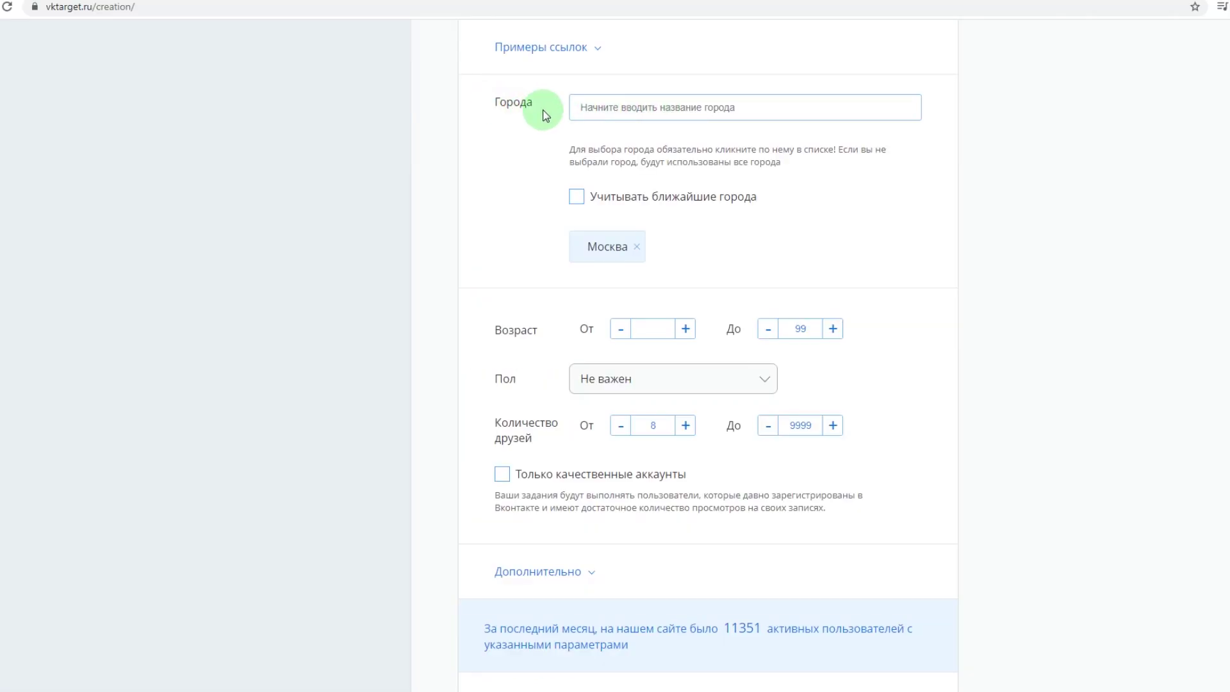
pyautogui.doubleClick(541, 102)
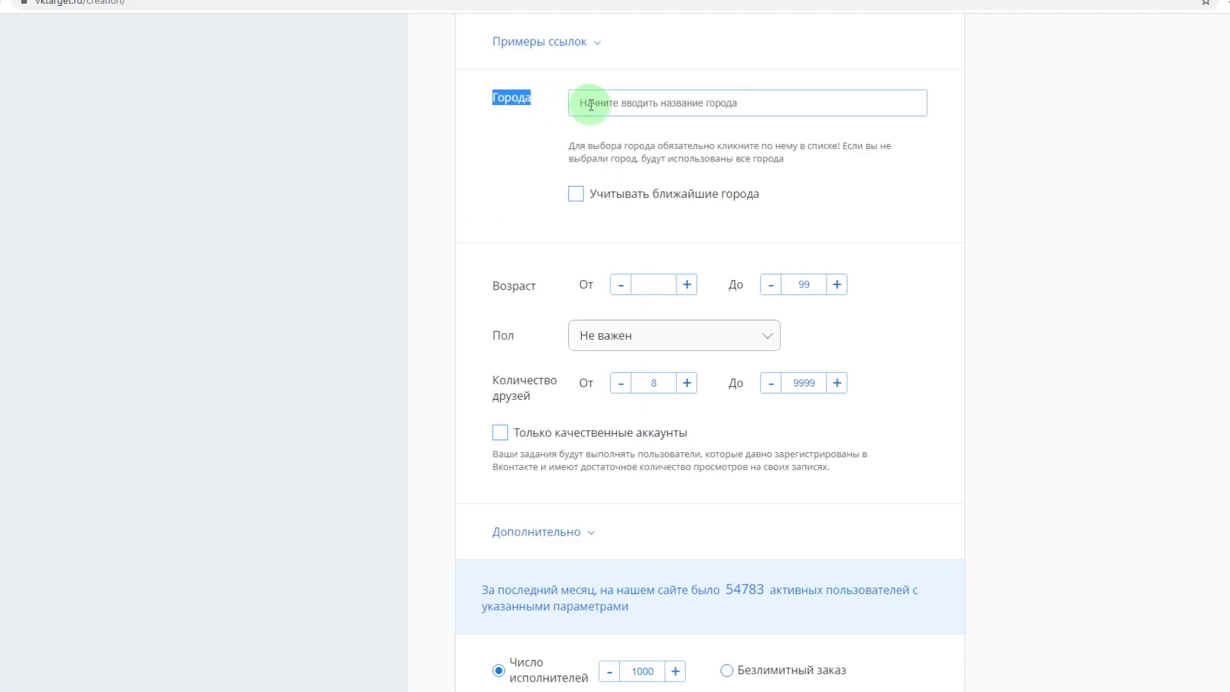
pyautogui.click(620, 105)
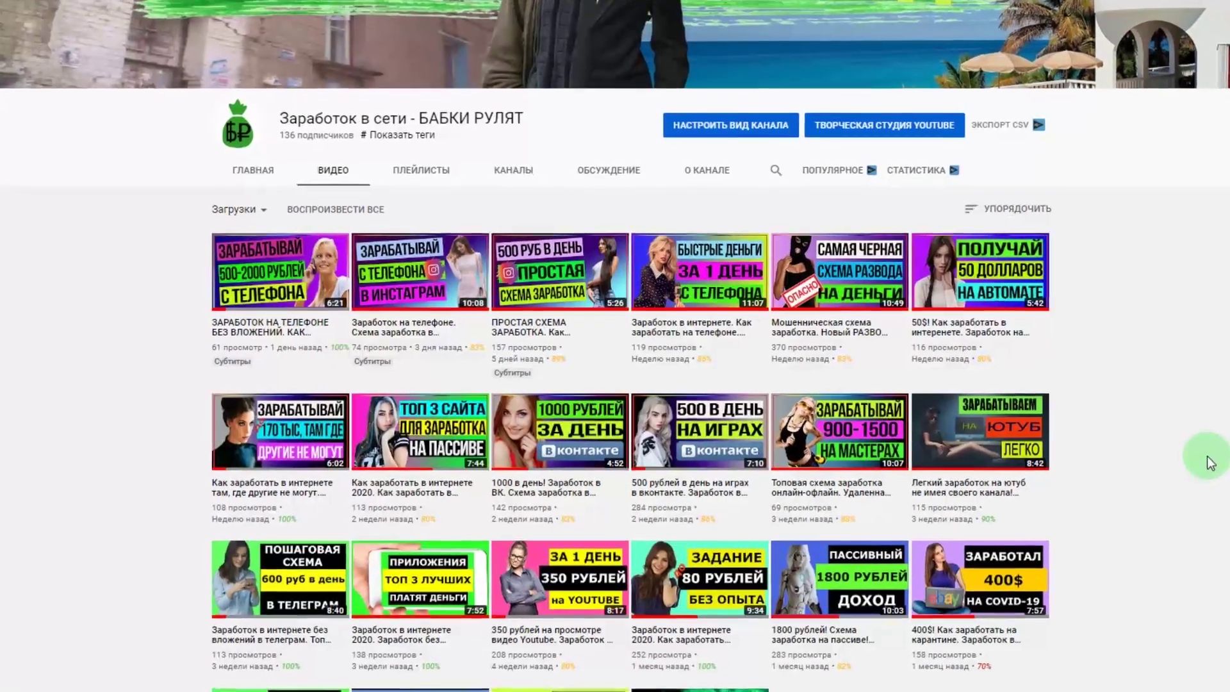
# - Switch to the YouTube channel's video page and look through the uploaded videos
pyautogui.scroll(-3, 1215, 463)
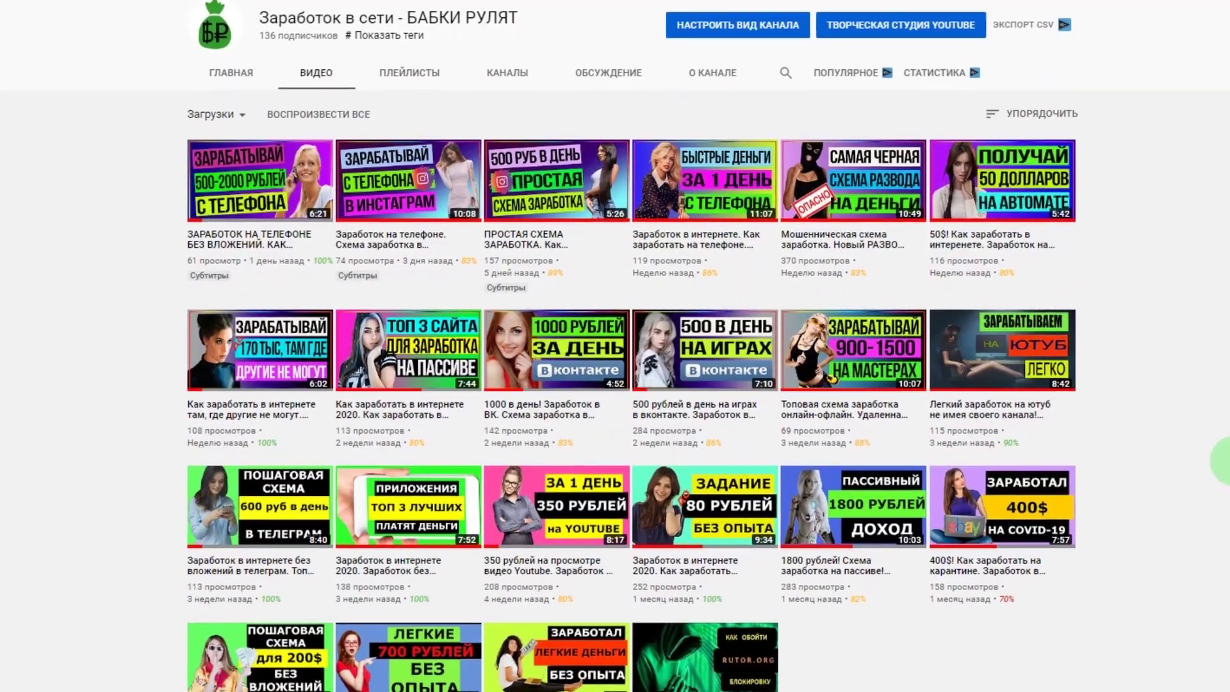